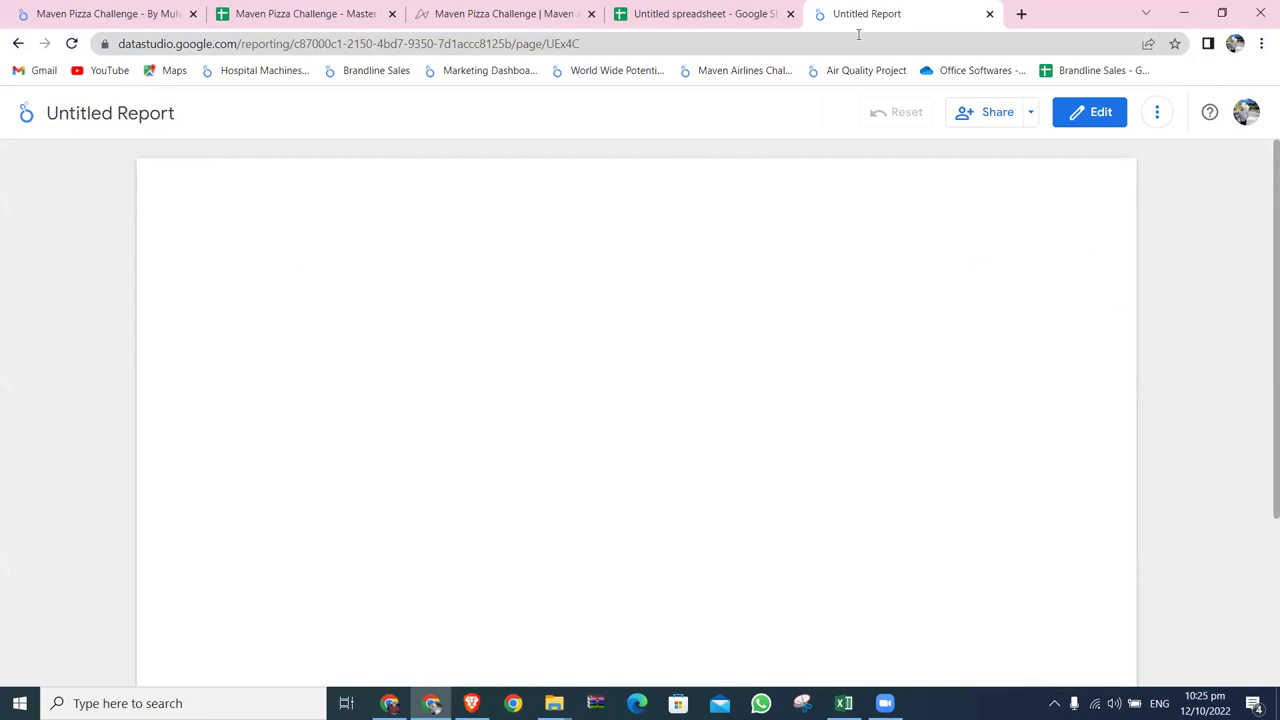
pyautogui.click(719, 22)
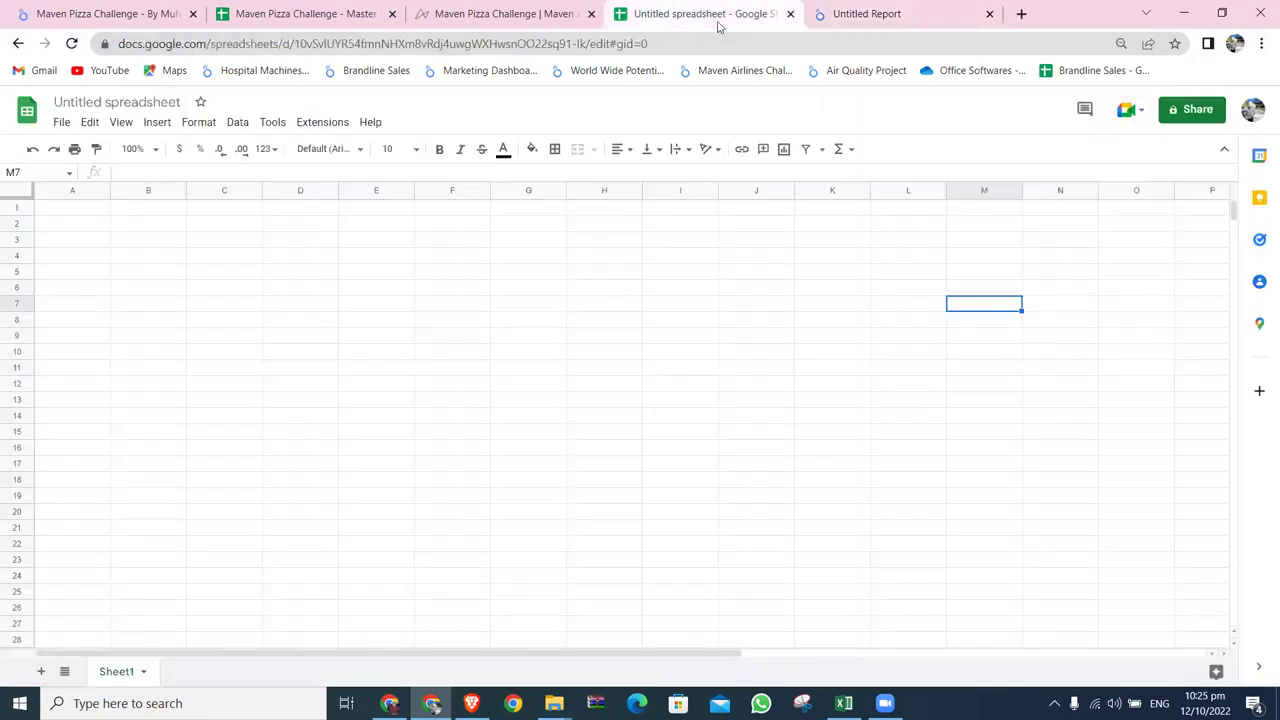
pyautogui.click(64, 123)
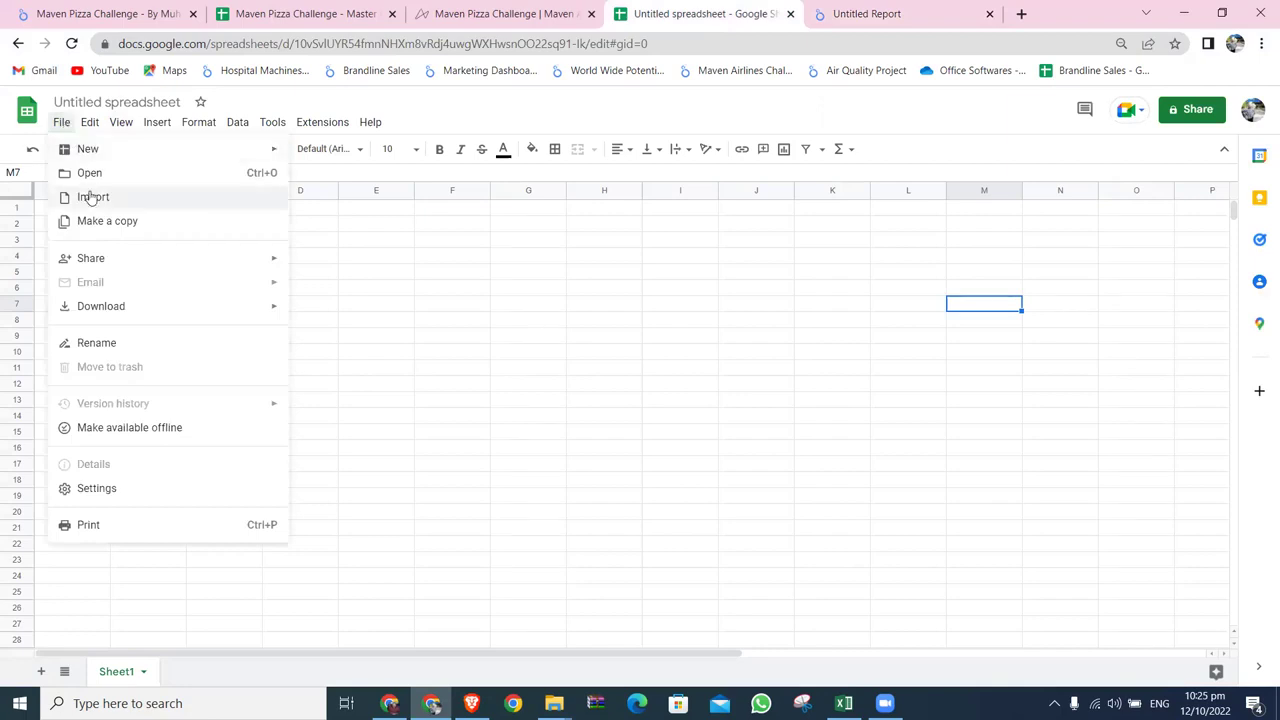
pyautogui.click(90, 197)
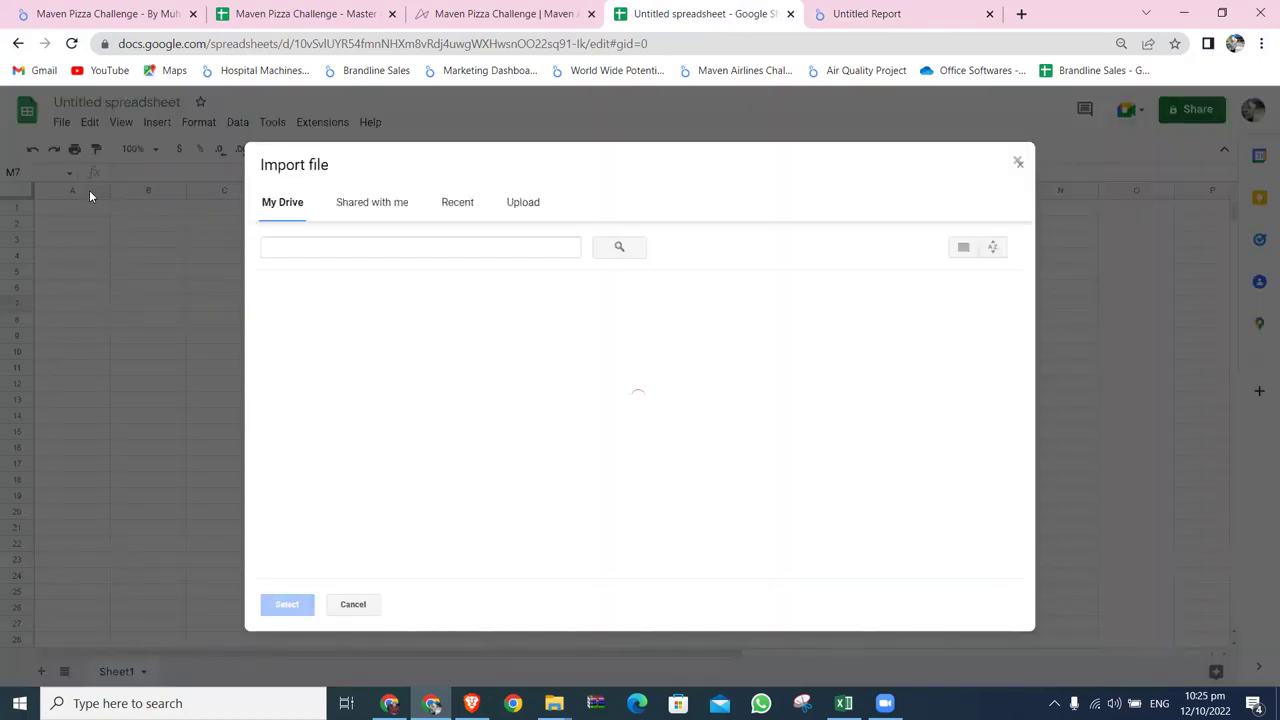
pyautogui.click(524, 204)
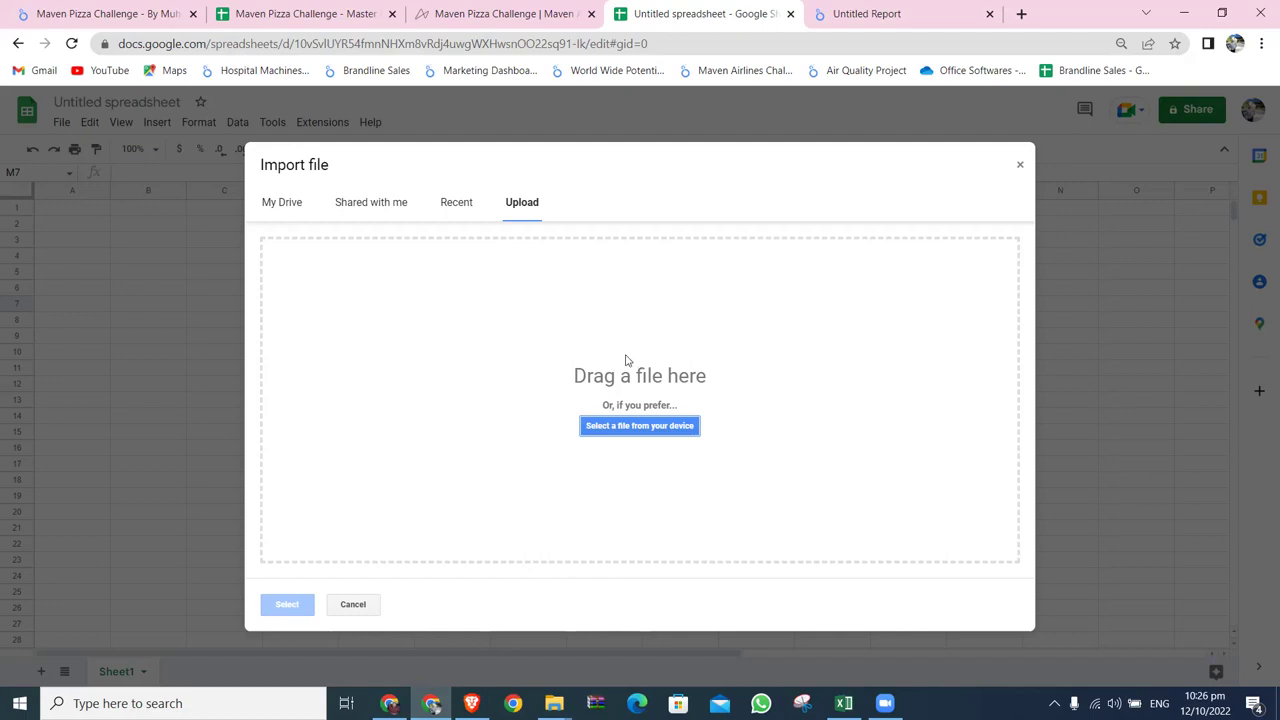
pyautogui.click(1020, 166)
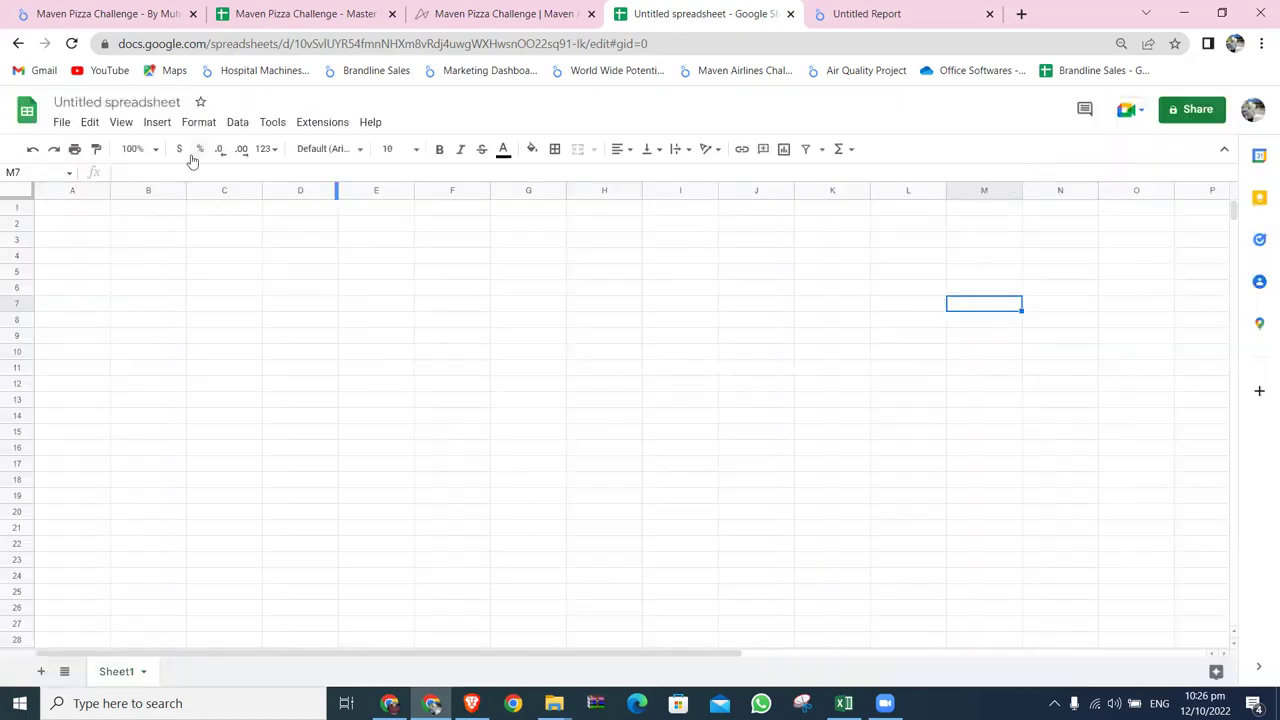
pyautogui.click(62, 124)
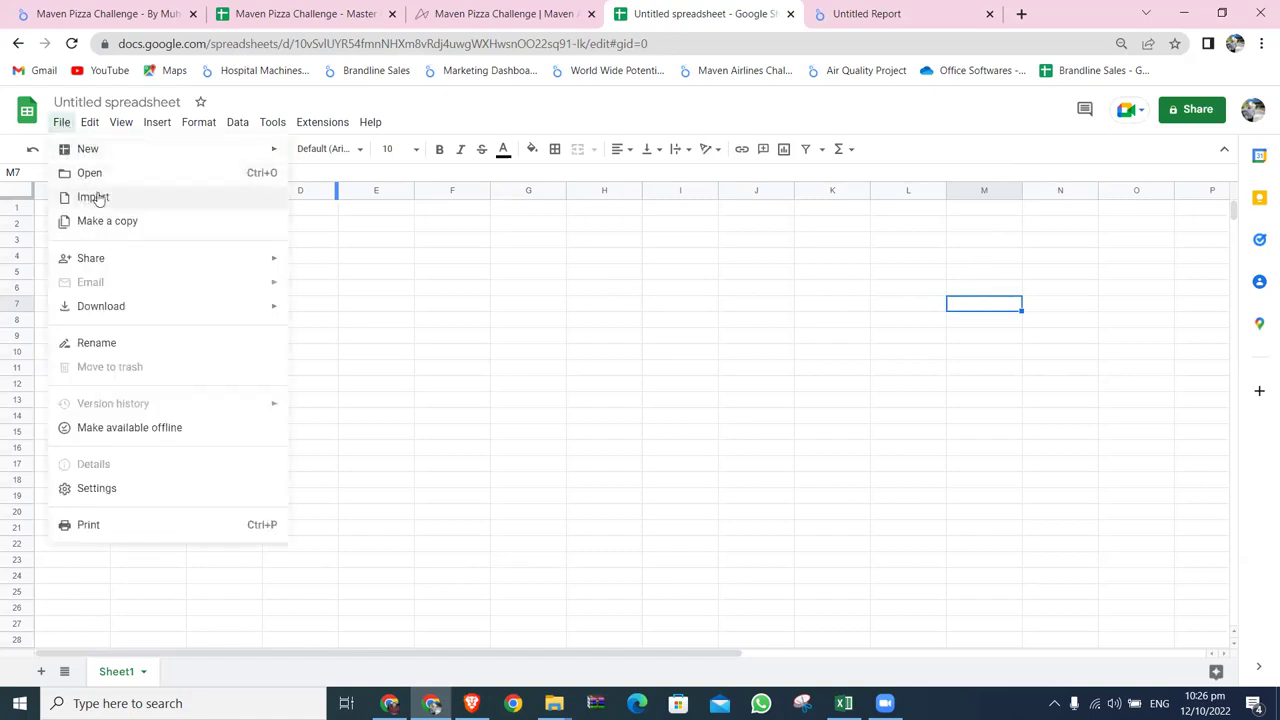
pyautogui.click(97, 197)
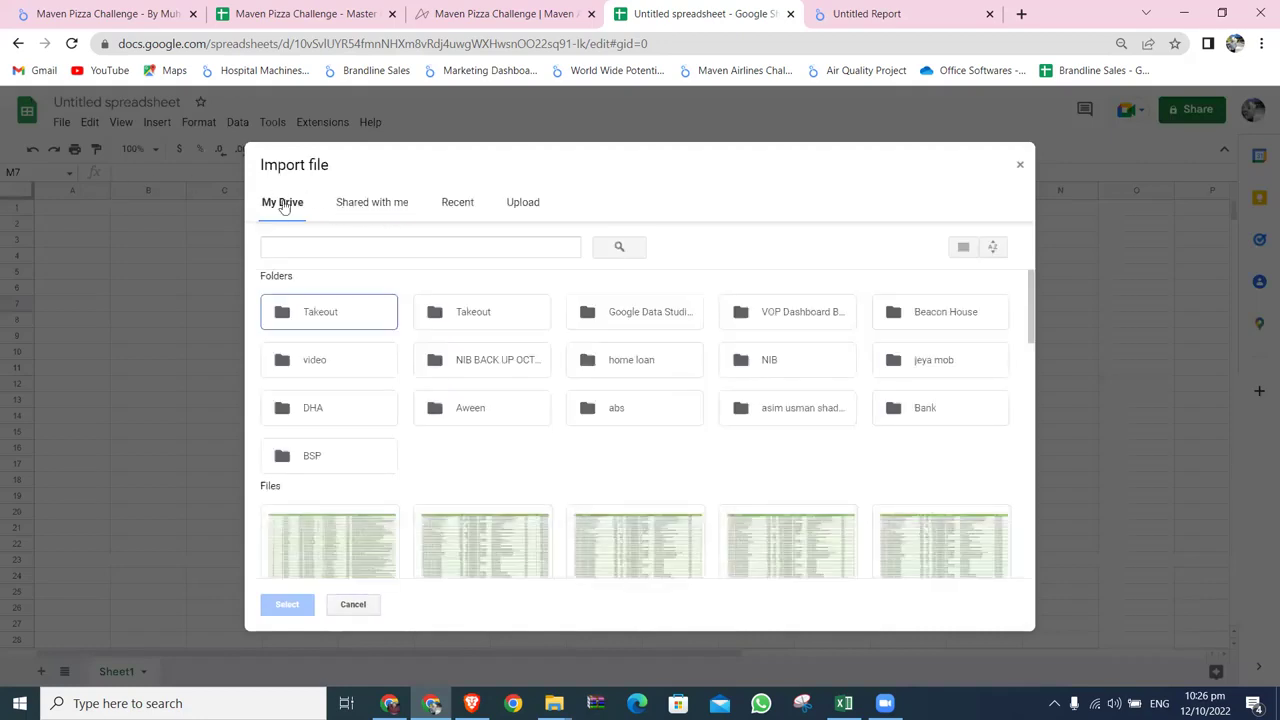
pyautogui.click(513, 203)
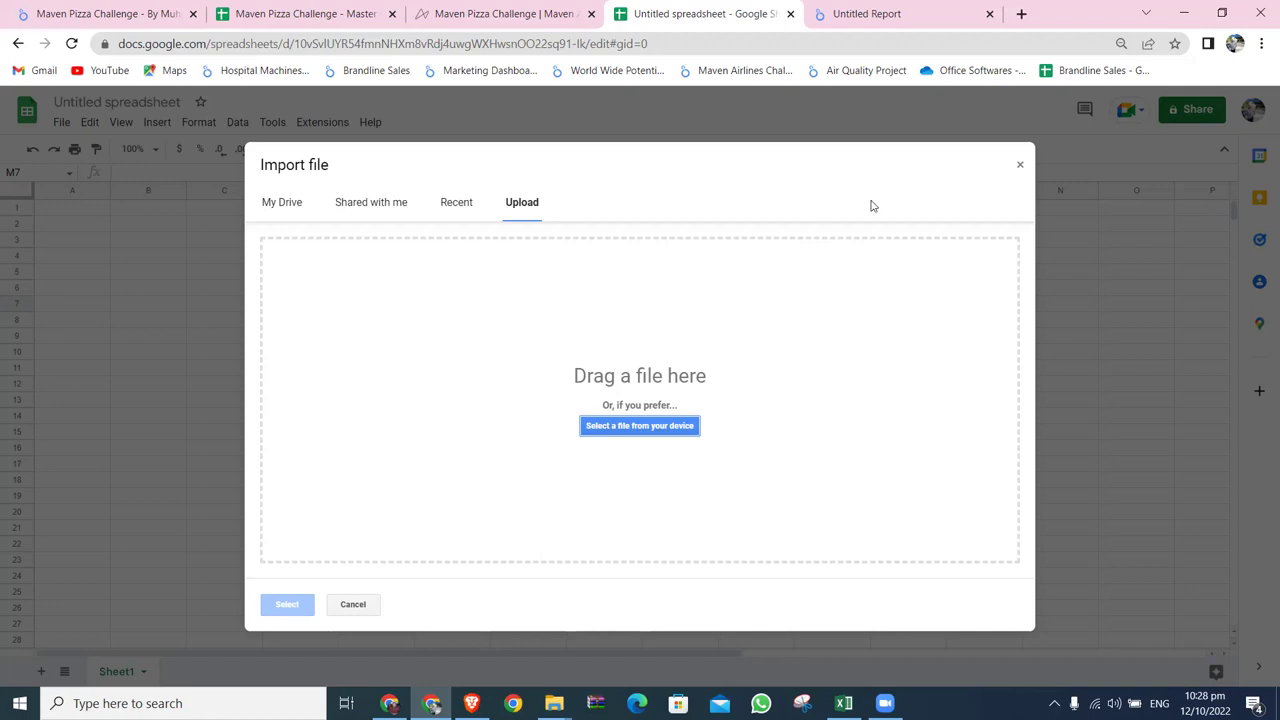
pyautogui.click(1020, 167)
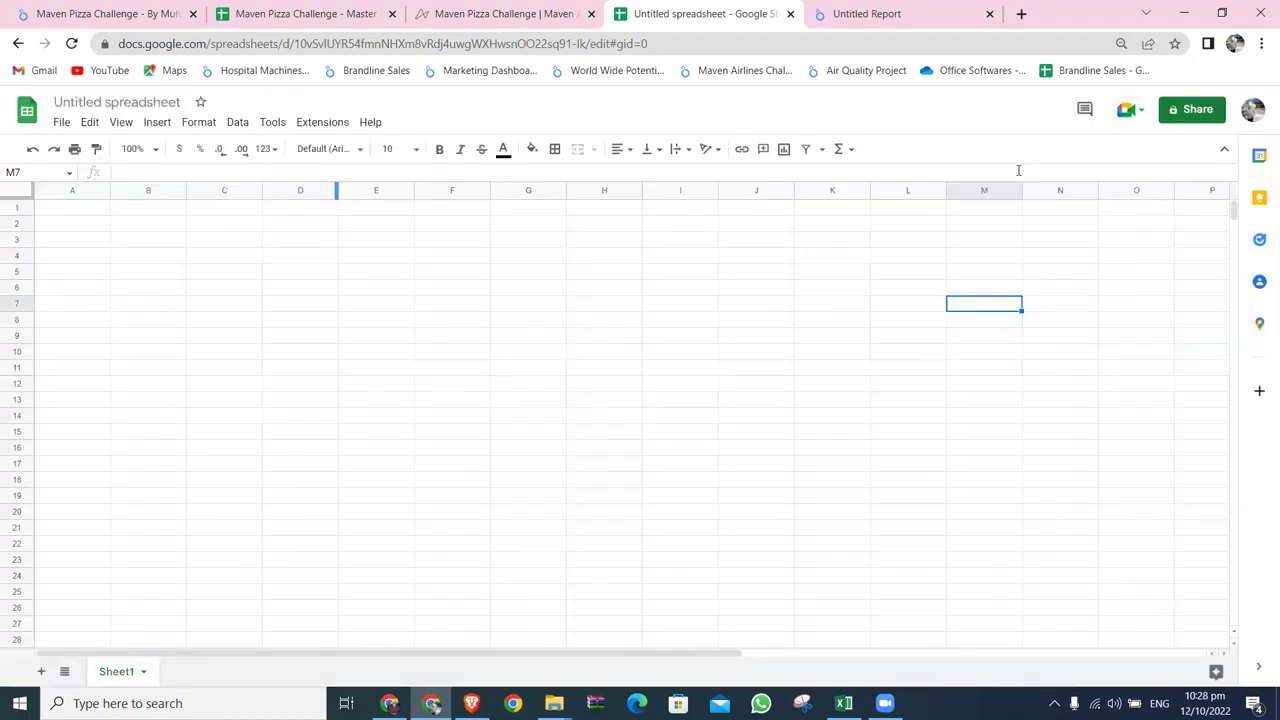
pyautogui.click(594, 369)
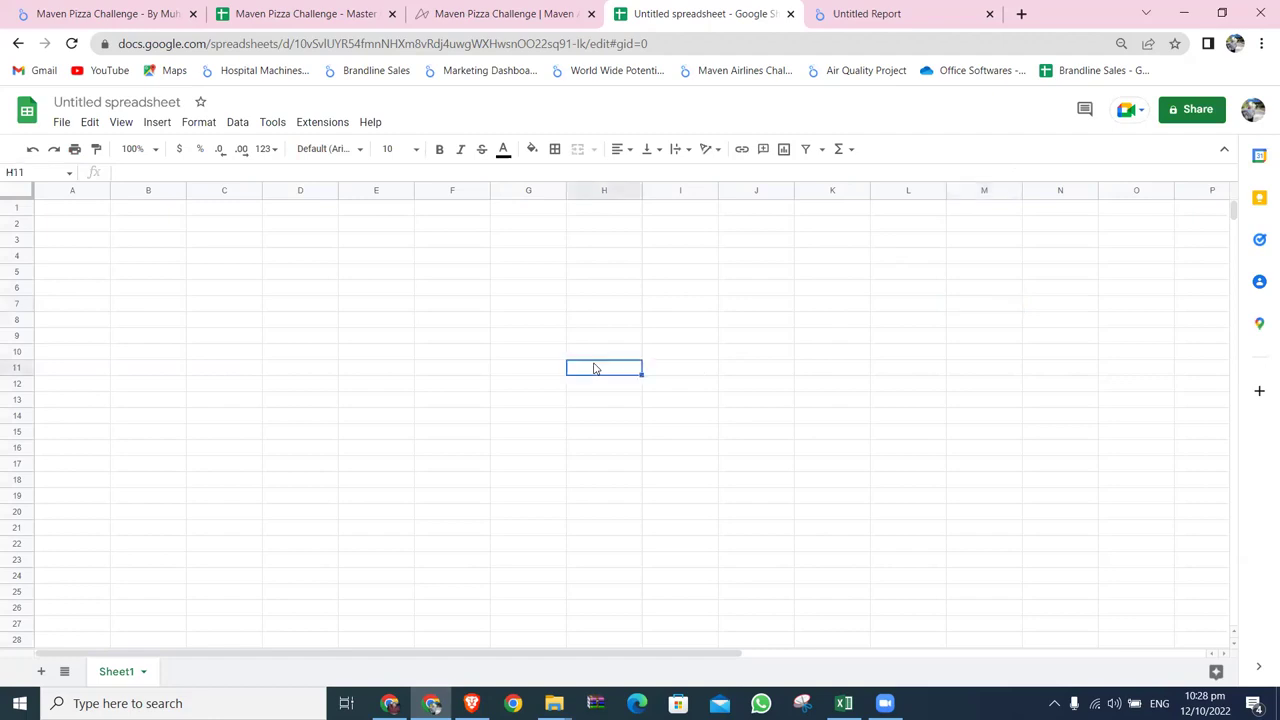
pyautogui.click(518, 44)
pyautogui.rightClick(518, 46)
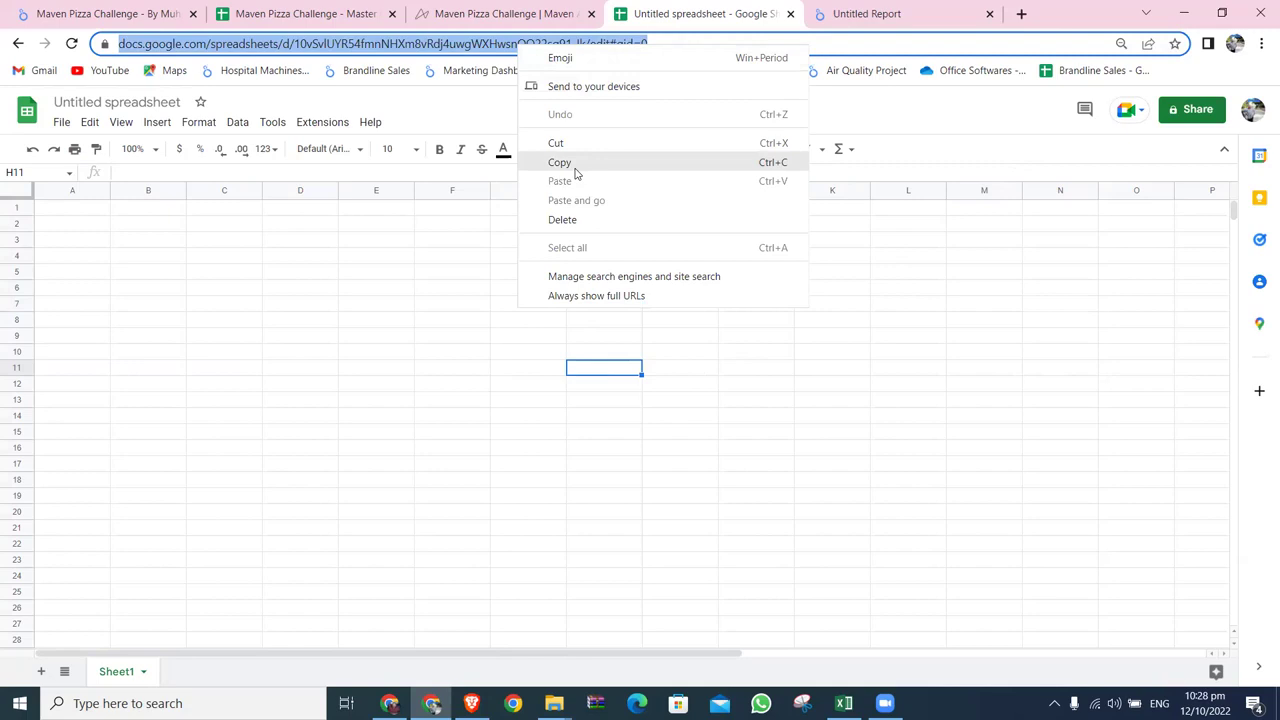
pyautogui.click(841, 372)
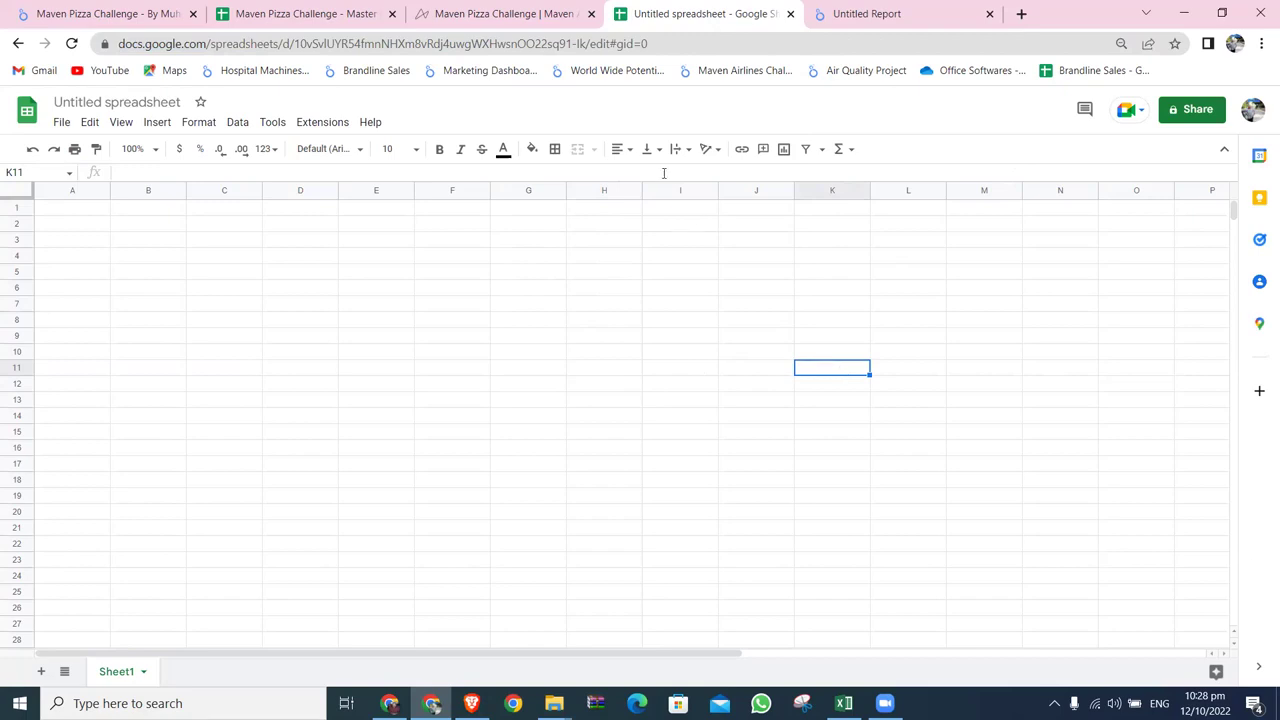
pyautogui.click(548, 46)
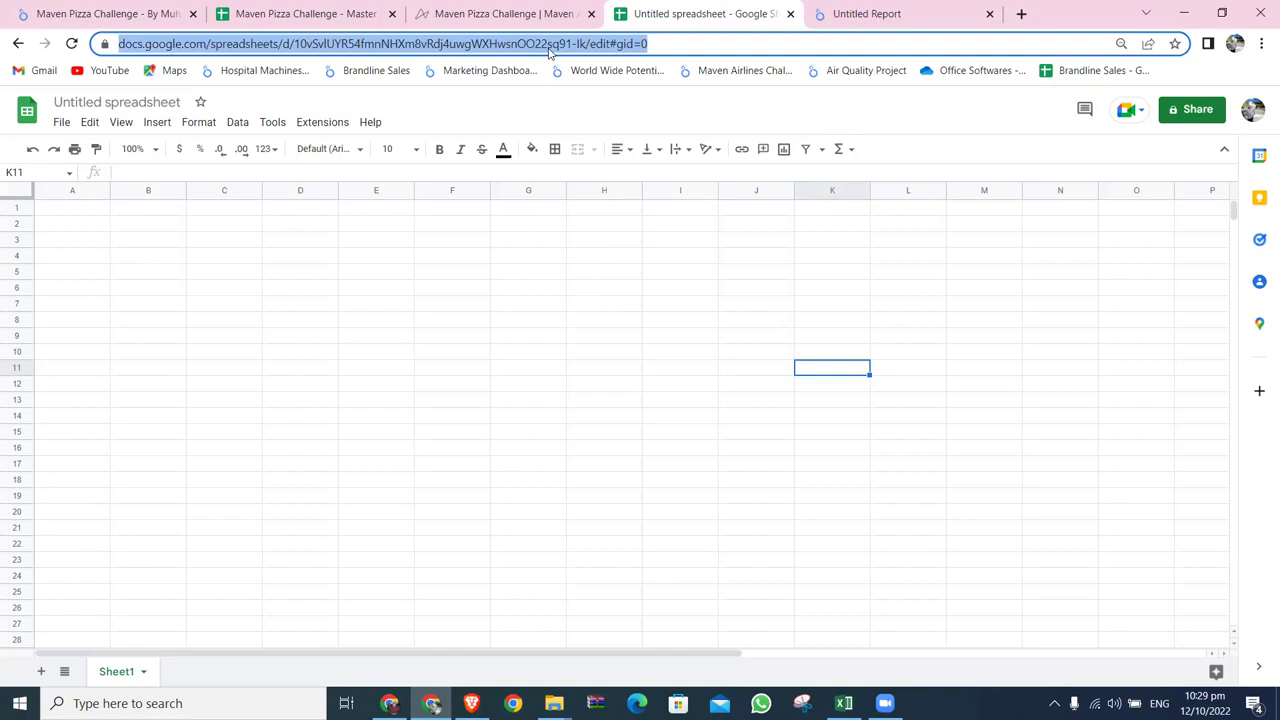
# Enter test text in cell F5, clear it, then switch to the Maven Pizza Challenge - Master Query spreadsheet
pyautogui.click(463, 274)
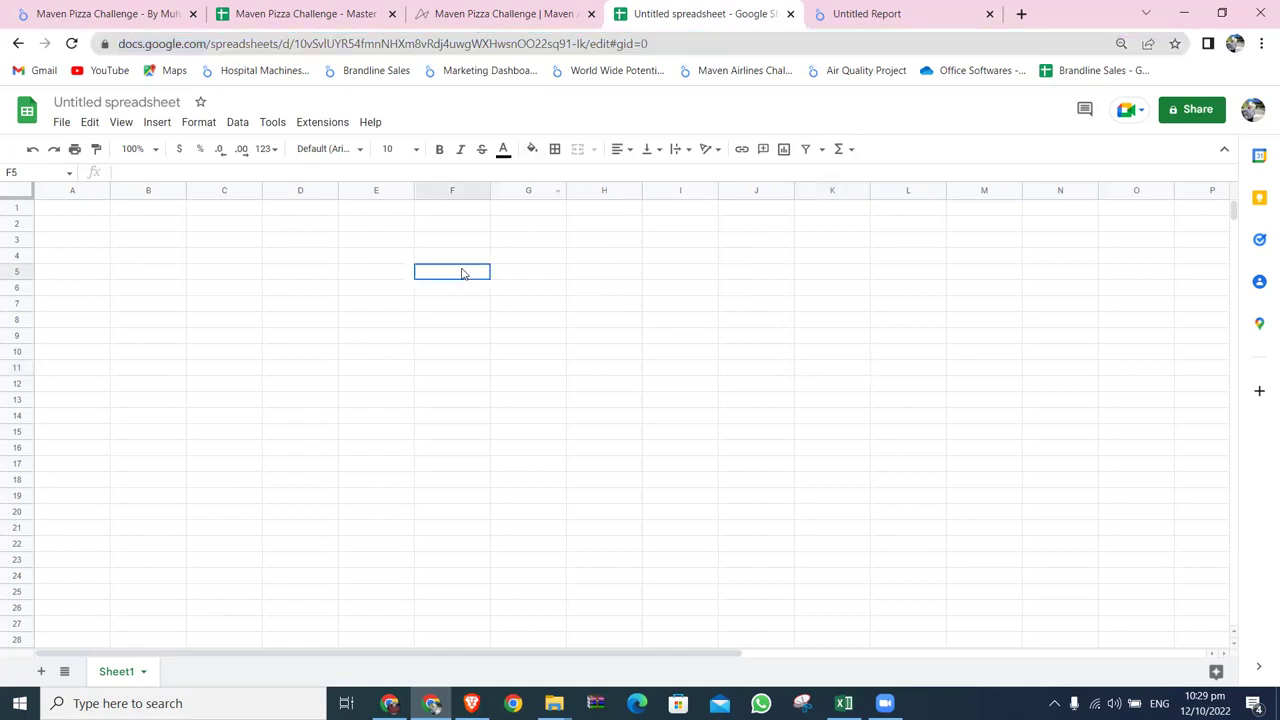
pyautogui.write("jladlknfdkl;sd'lksdv'")
pyautogui.press('Return')
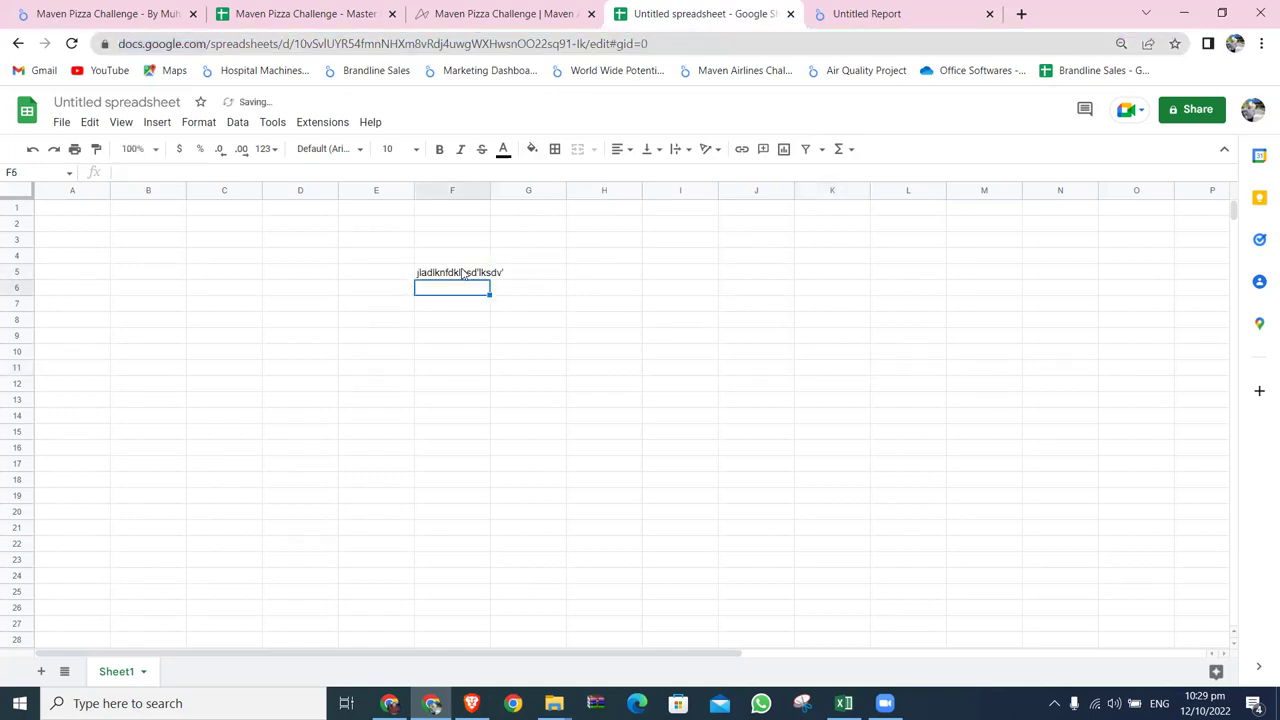
pyautogui.click(463, 274)
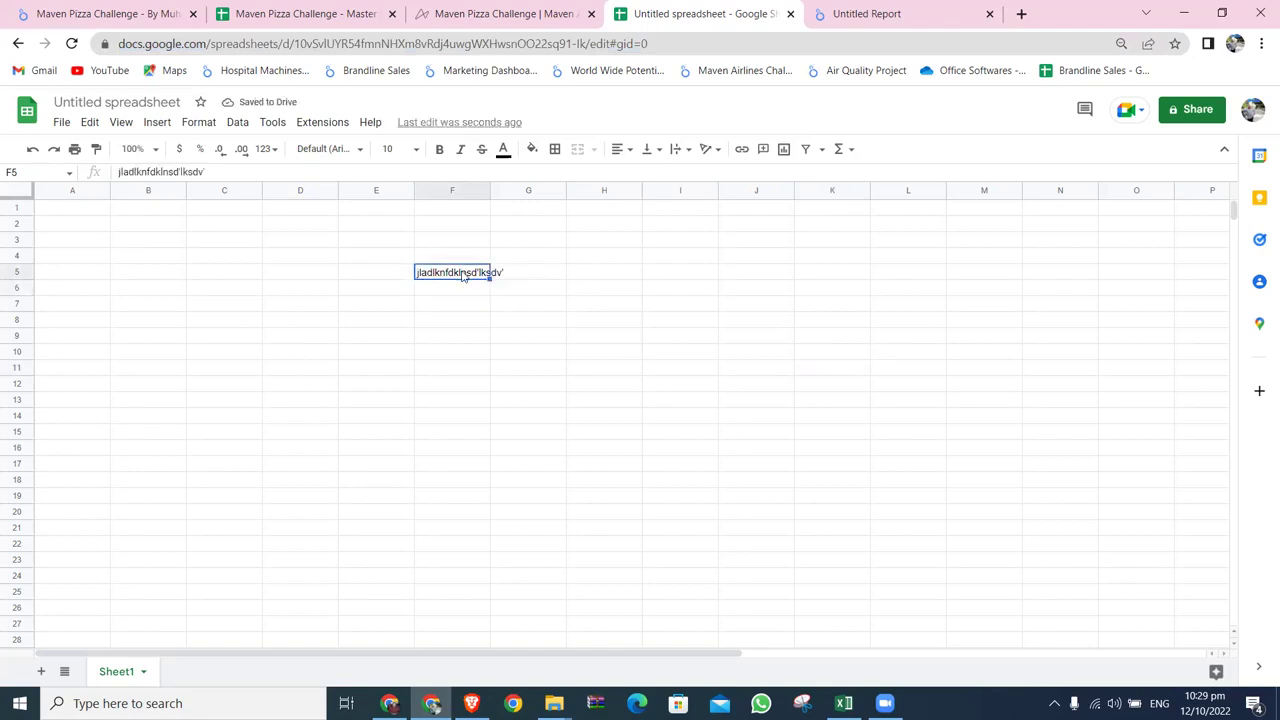
pyautogui.press('Delete')
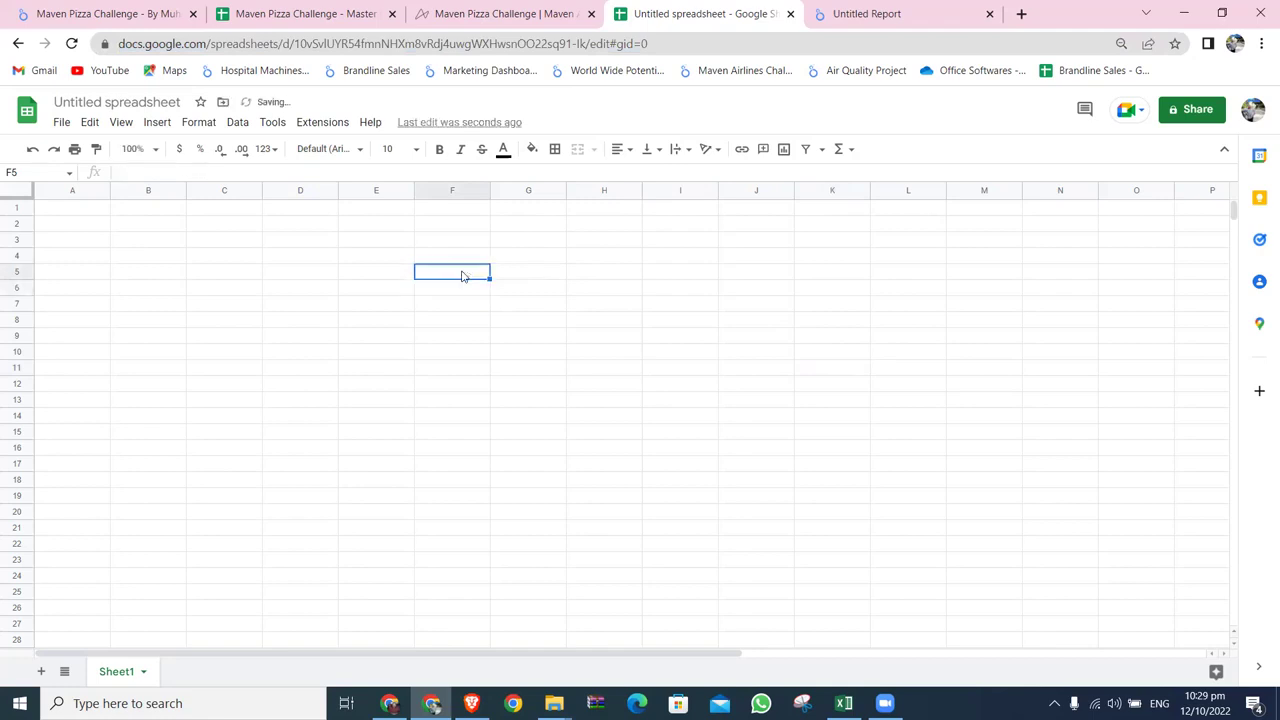
pyautogui.hotkey('ctrl', '2')
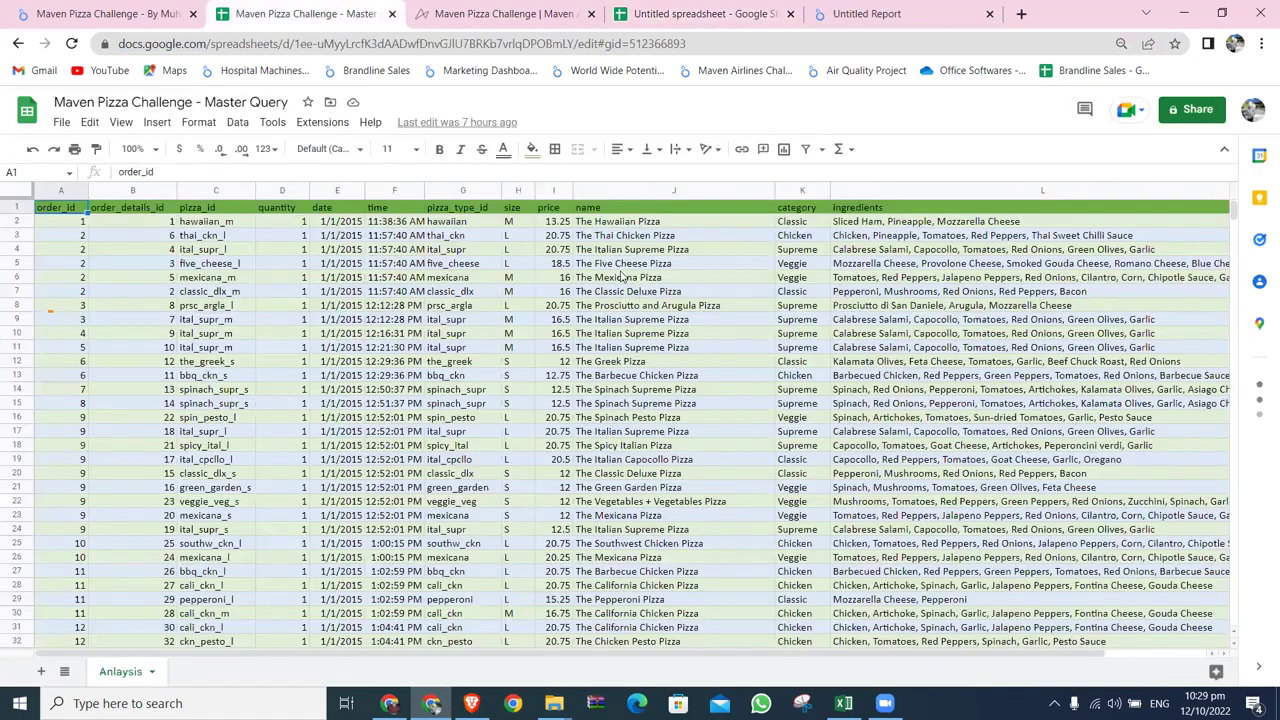
# Select the Master Query spreadsheet's full URL in the address bar and bring up its copy menu
pyautogui.click(519, 43)
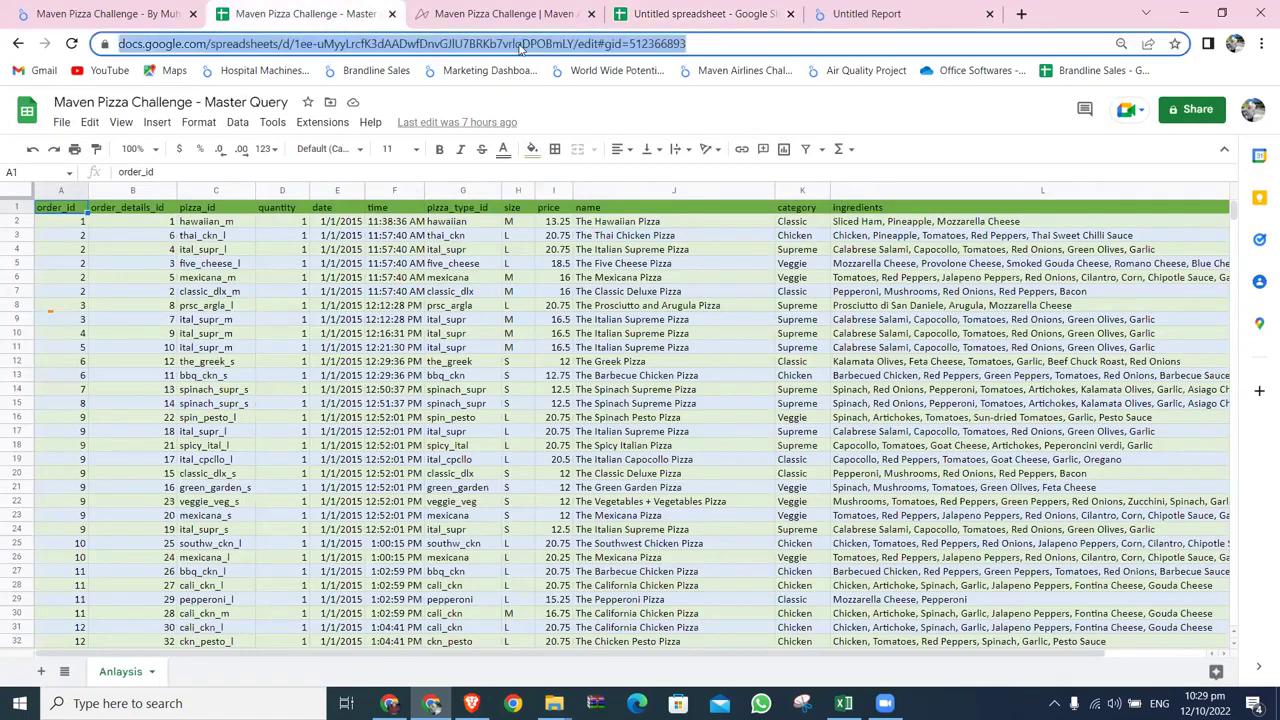
pyautogui.rightClick(519, 47)
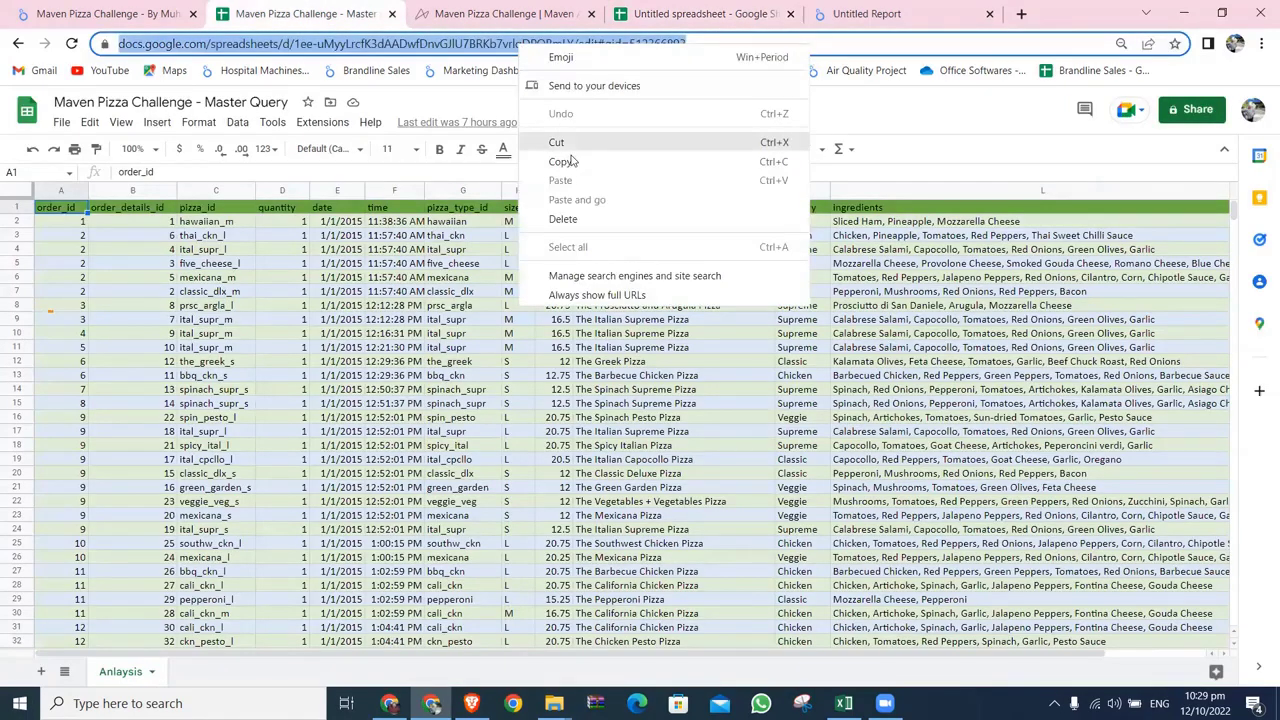